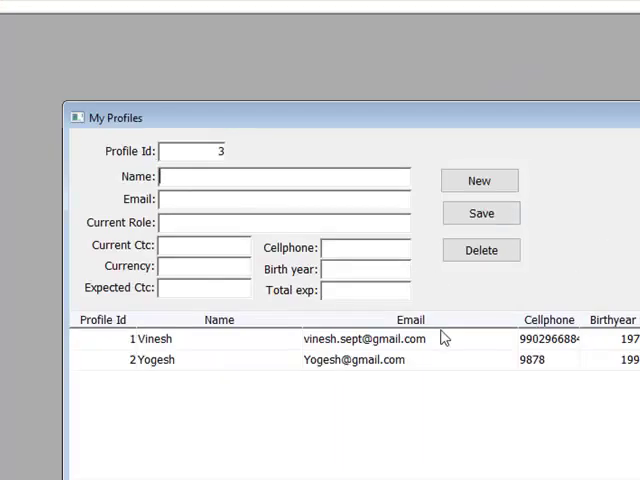
- Select the Software Engineer row so Profile Details shows Java, Oracle and Sybase skills
click(148, 360)
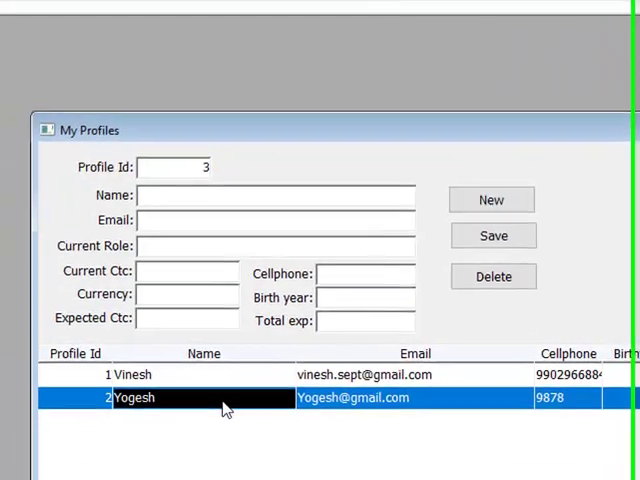
double_click(55, 390)
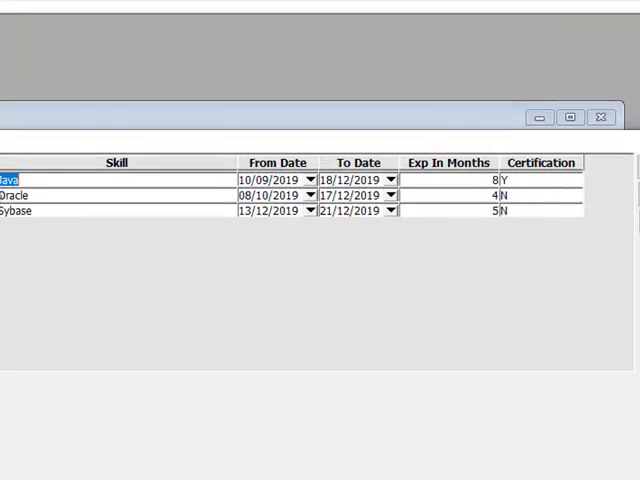
click(18, 211)
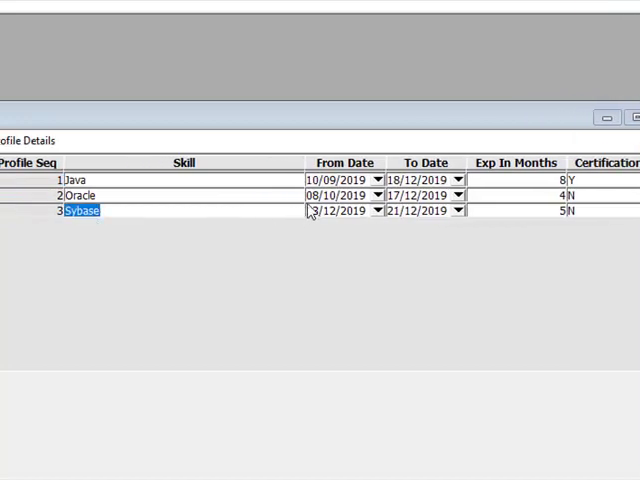
click(75, 180)
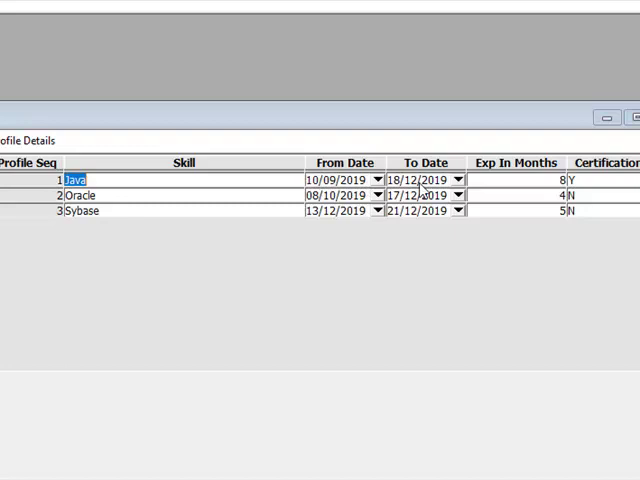